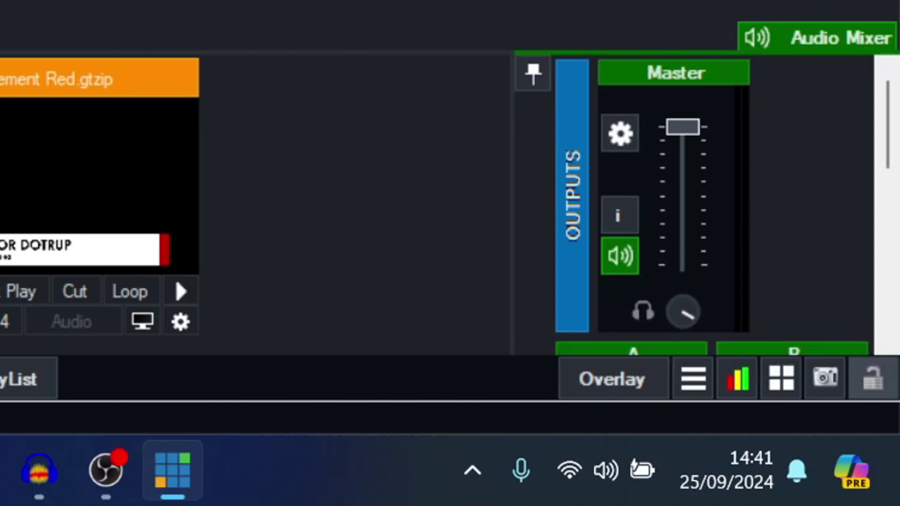
- Lock and unlock the interface, and close the Title 45- Haird Blue input
{"action": "left_click", "coordinate": [868, 362]}
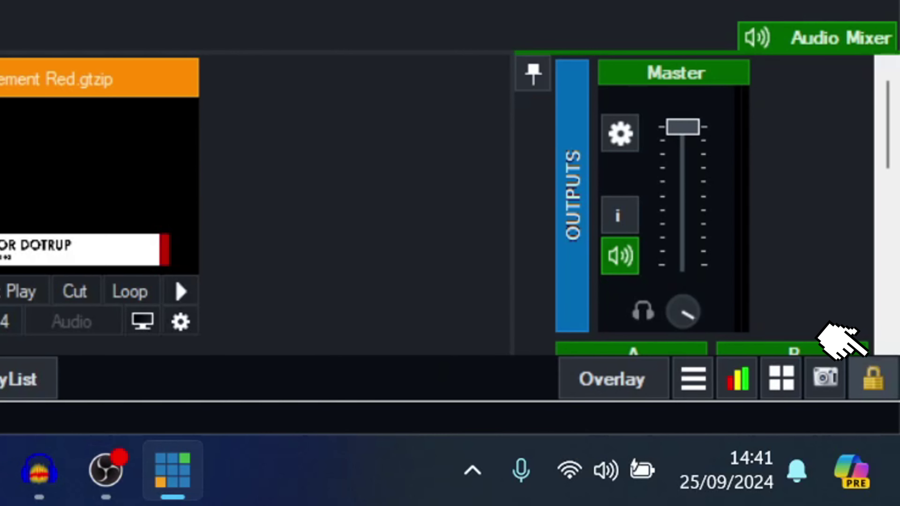
{"action": "left_click", "coordinate": [873, 379]}
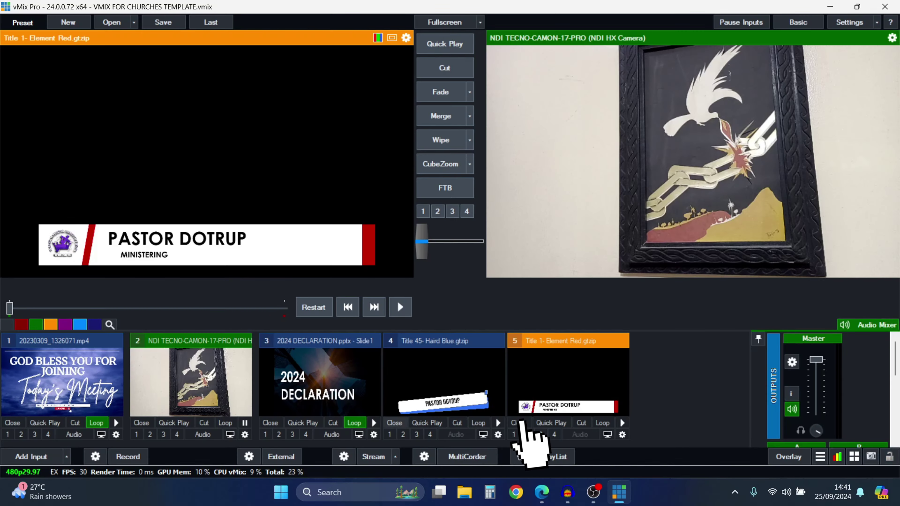
{"action": "left_click", "coordinate": [514, 423]}
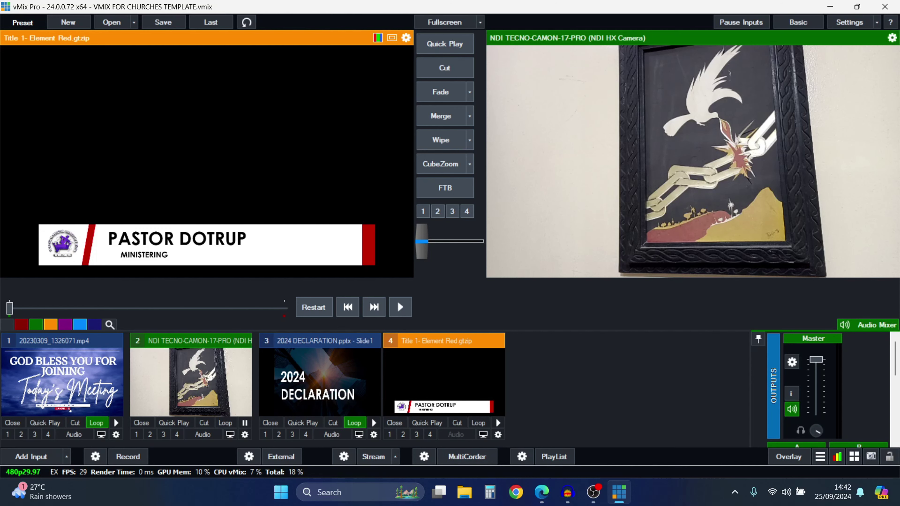
{"action": "left_click", "coordinate": [423, 212]}
{"action": "left_click", "coordinate": [397, 301]}
- Browse the Ticker and GT Ticker title templates, and add the TickerHD template as input 5
{"action": "left_click", "coordinate": [31, 456]}
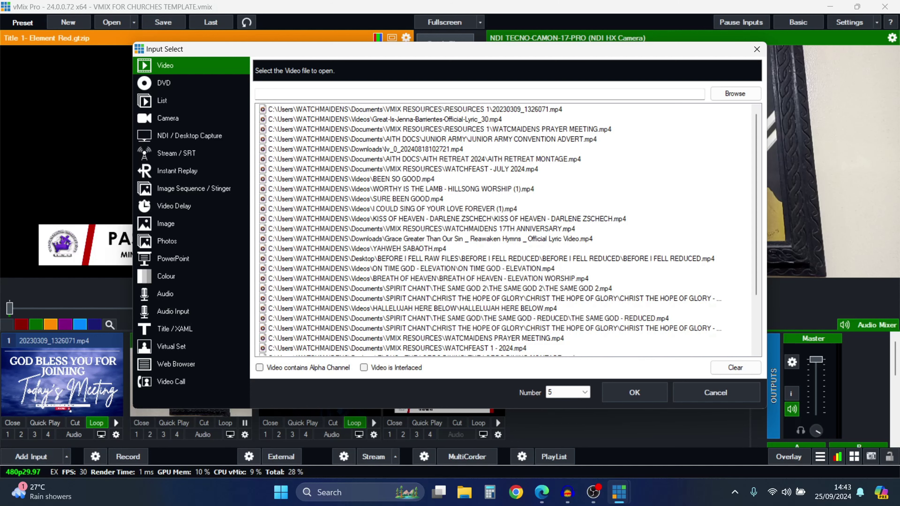
{"action": "left_click", "coordinate": [150, 329]}
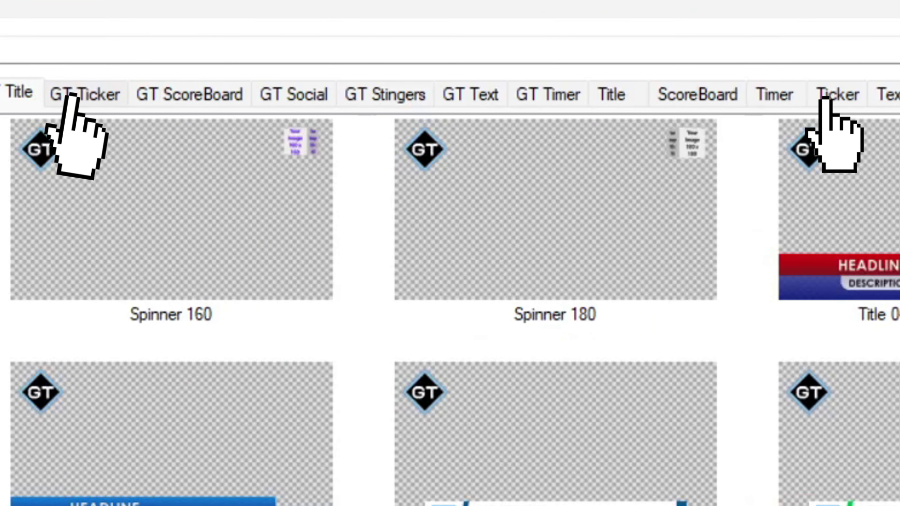
{"action": "left_click", "coordinate": [837, 93]}
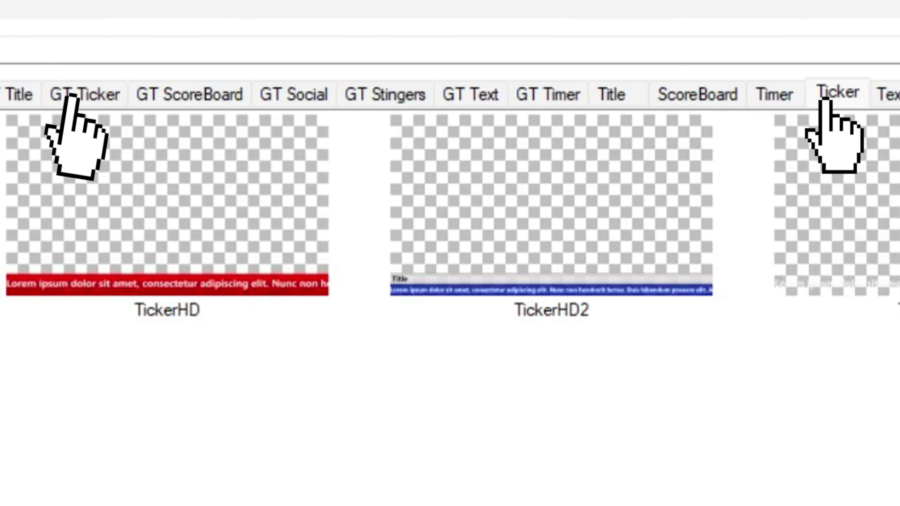
{"action": "left_click", "coordinate": [85, 94]}
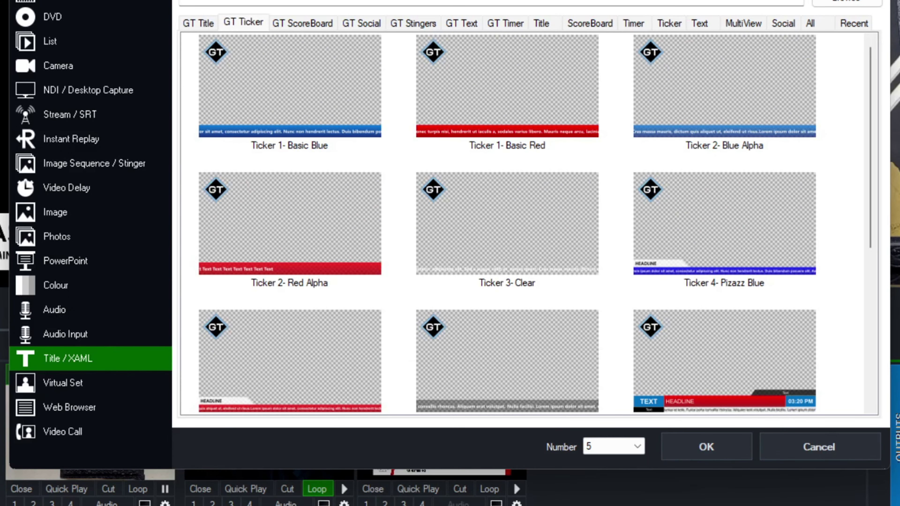
{"action": "scroll", "coordinate": [528, 224], "scroll_direction": "down", "scroll_amount": 5}
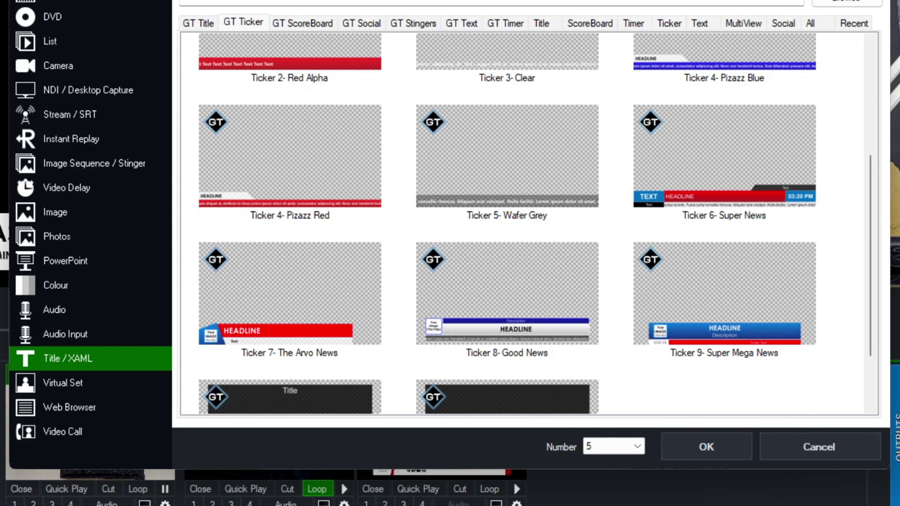
{"action": "scroll", "coordinate": [528, 223], "scroll_direction": "up", "scroll_amount": 5}
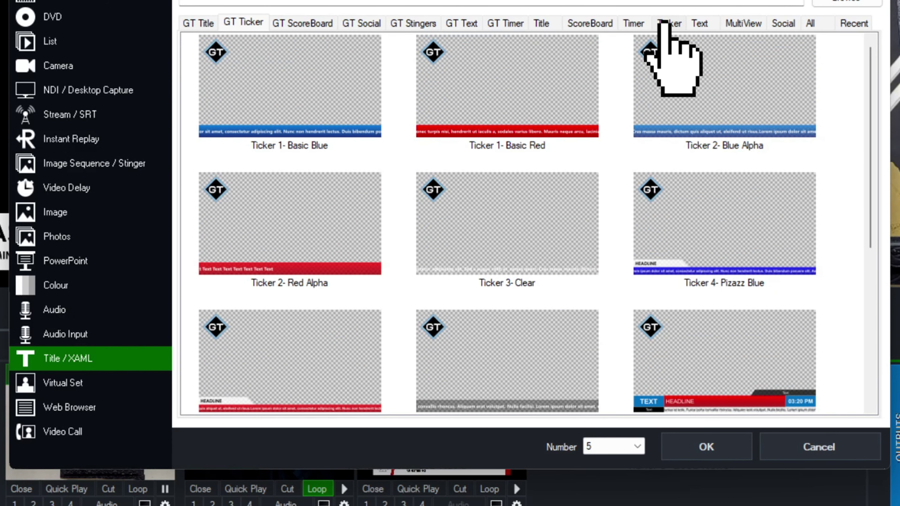
{"action": "left_click", "coordinate": [663, 26]}
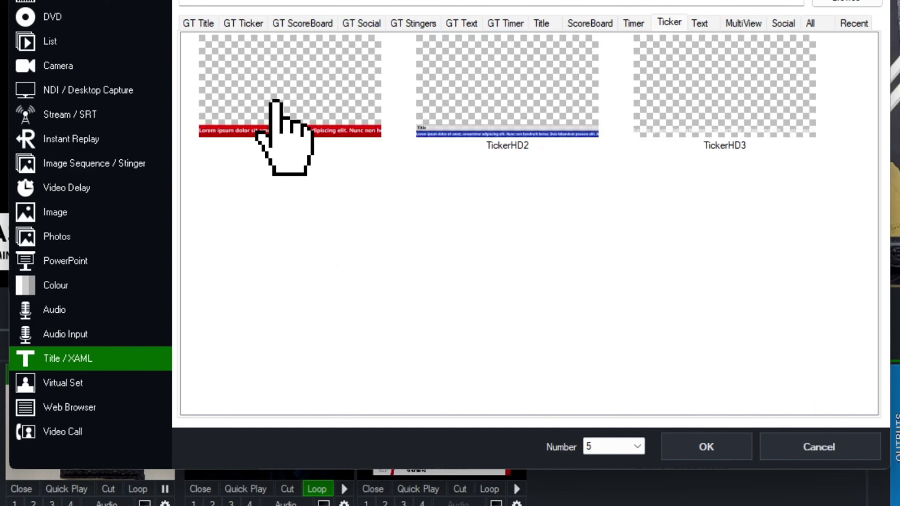
{"action": "left_click", "coordinate": [277, 107]}
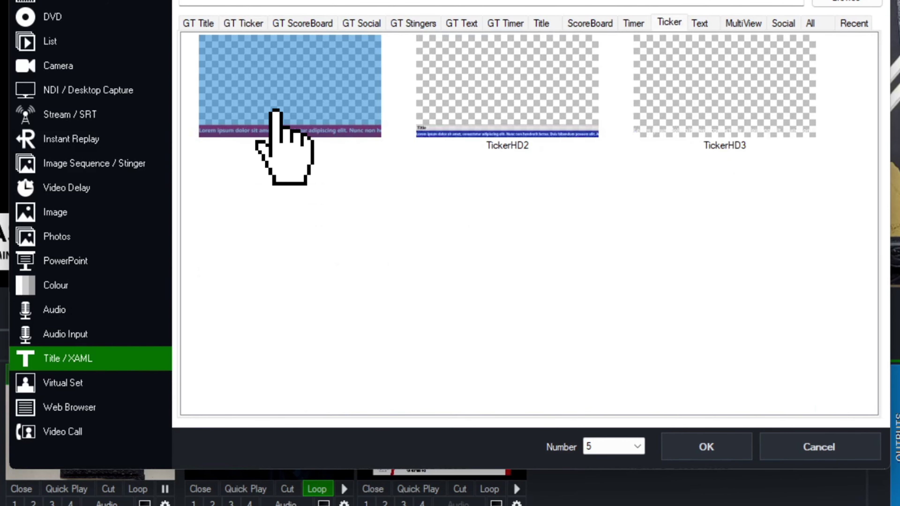
{"action": "double_click", "coordinate": [276, 111]}
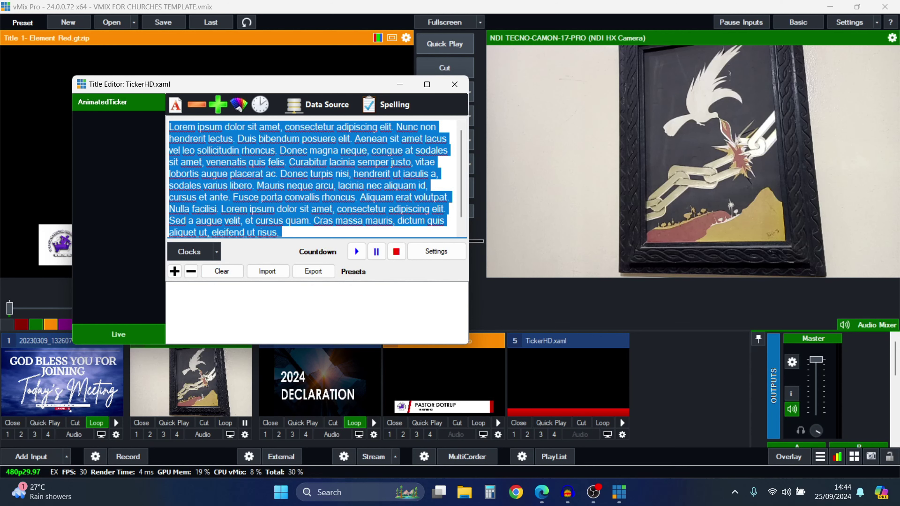
- Replace the ticker's placeholder text with "YOU ARE WELCOME.", save it as a preset and close the title editor
{"action": "type", "text": "YOU"}
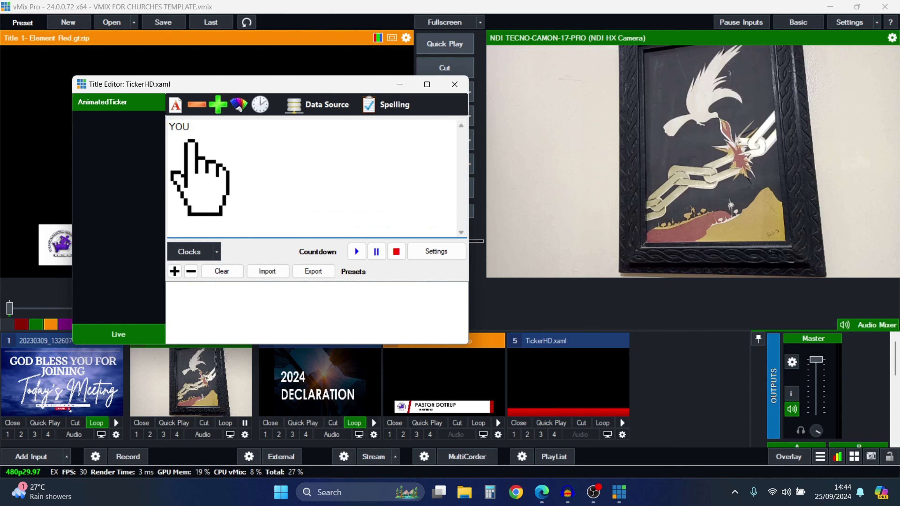
{"action": "type", "text": " ARE "}
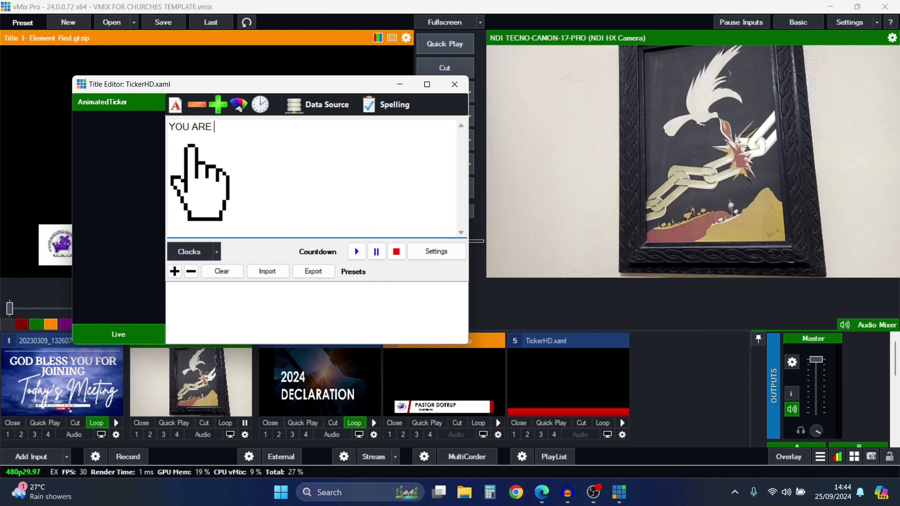
{"action": "type", "text": "WELCO"}
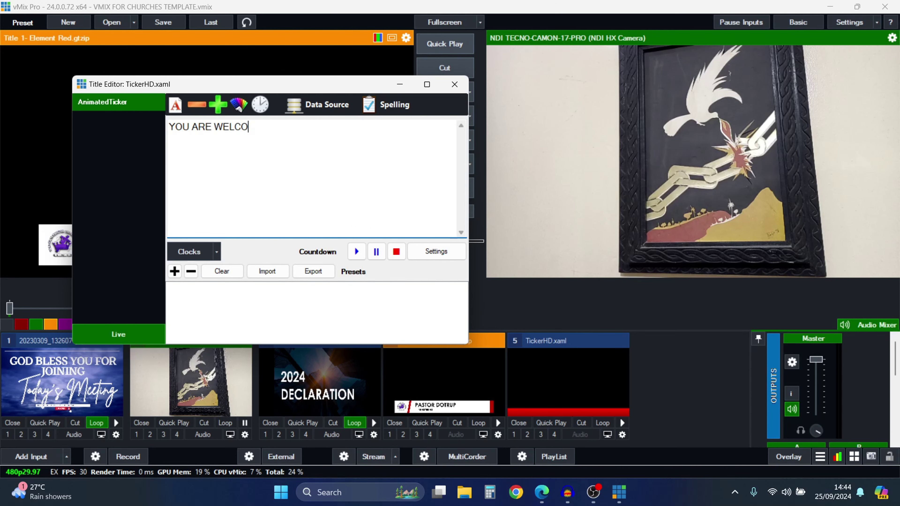
{"action": "type", "text": "ME."}
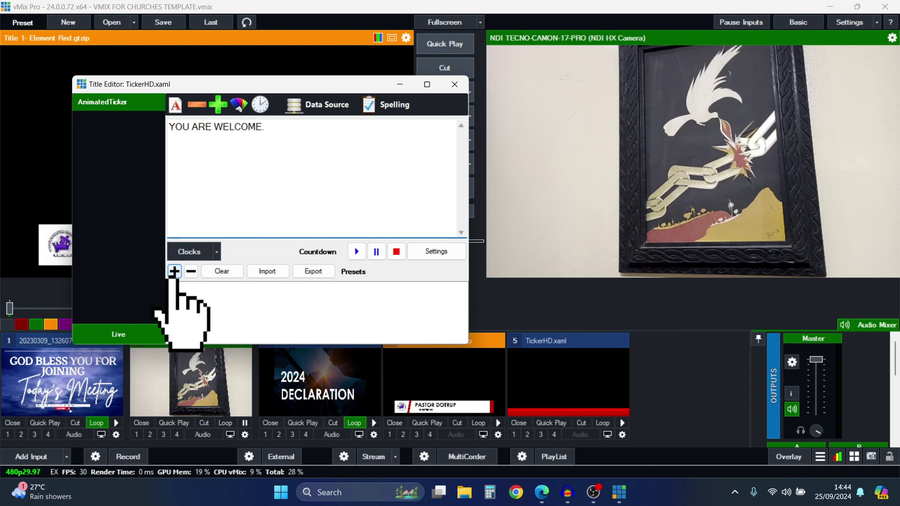
{"action": "left_click", "coordinate": [174, 272]}
{"action": "left_click", "coordinate": [174, 287]}
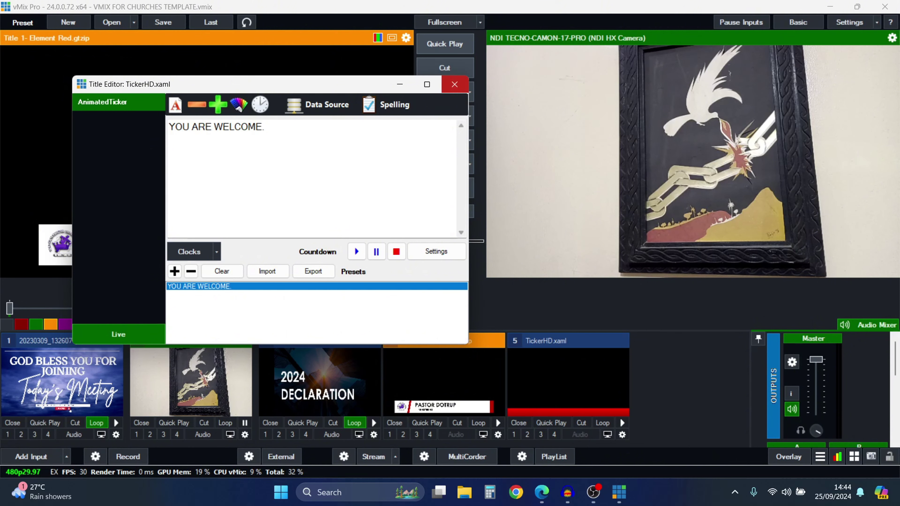
{"action": "left_click", "coordinate": [454, 84]}
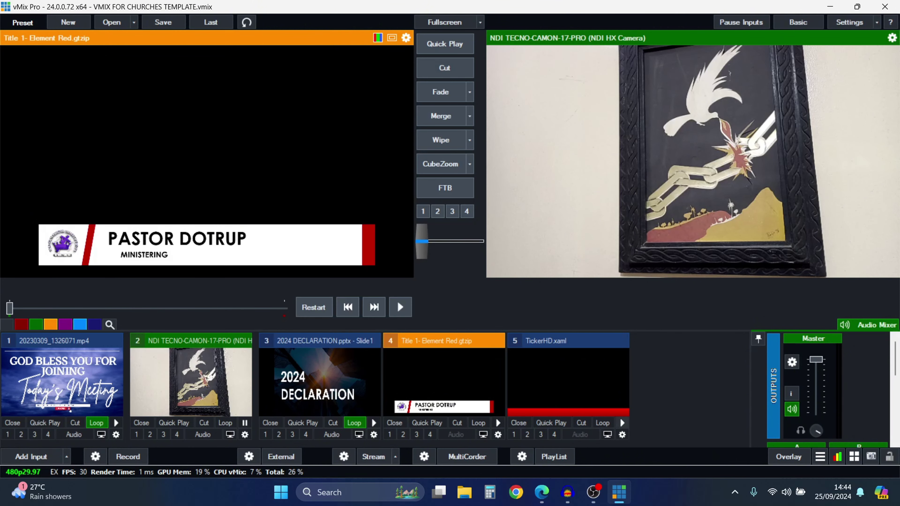
- Start playing the TickerHD input and show it in the preview
{"action": "left_click", "coordinate": [622, 422]}
{"action": "left_click", "coordinate": [569, 379]}
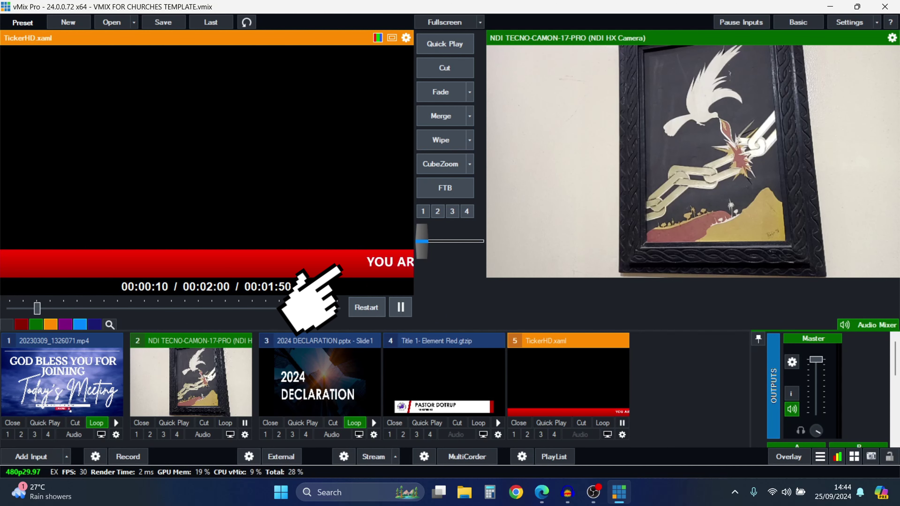
{"action": "right_click", "coordinate": [553, 377]}
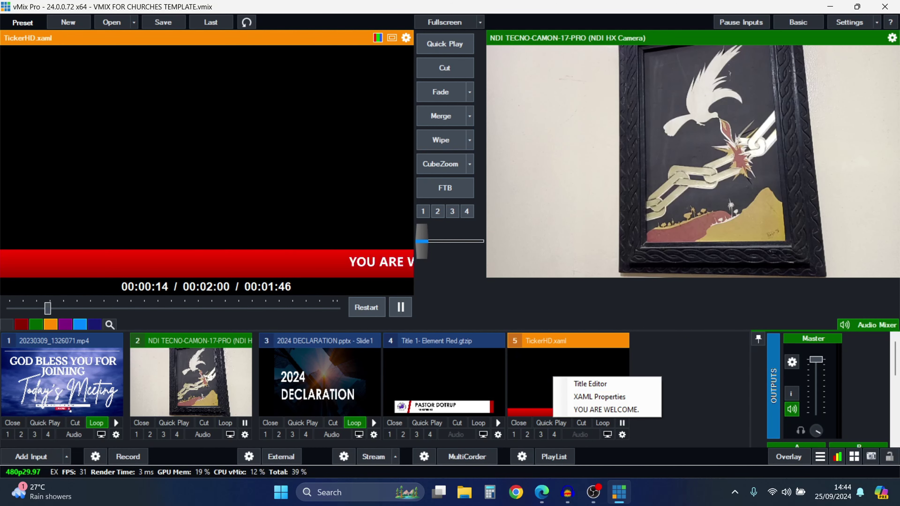
{"action": "key", "text": "Escape"}
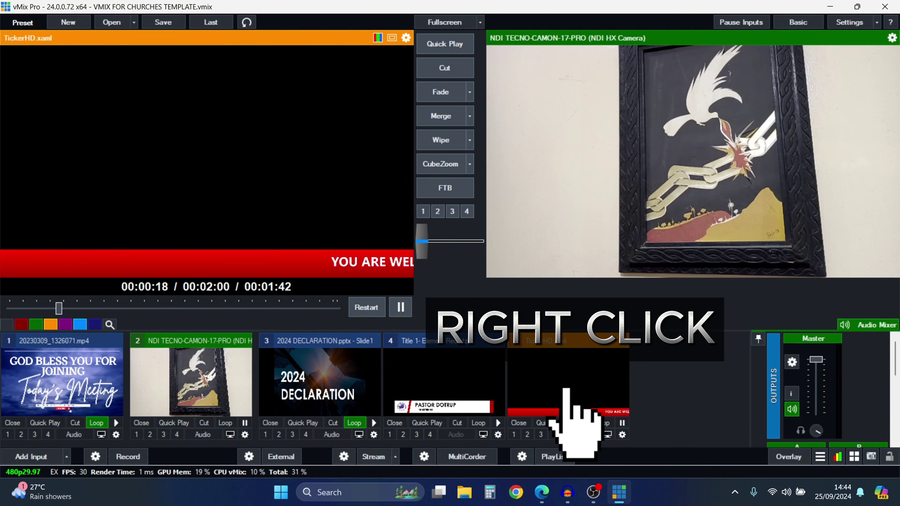
- Reopen the ticker in the Title Editor and fill its text with many copies of "YOU ARE WELCOME." in a row
{"action": "right_click", "coordinate": [566, 389]}
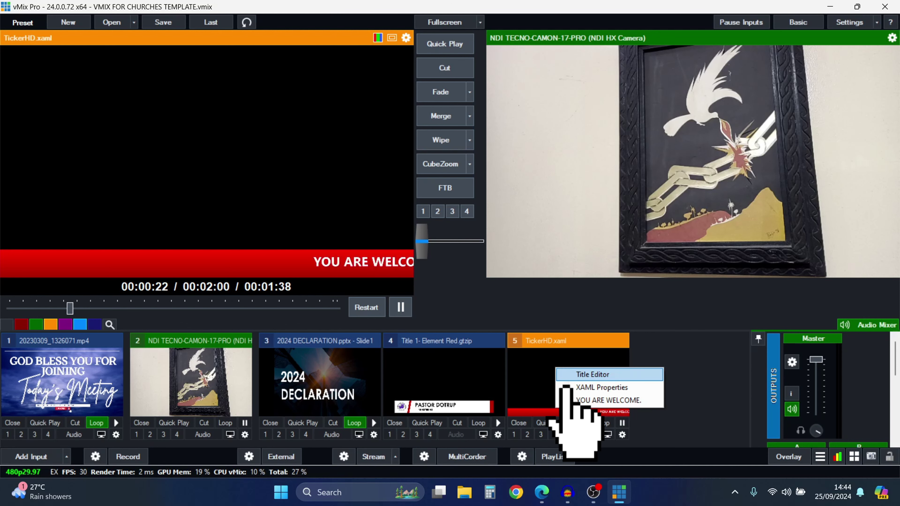
{"action": "left_click", "coordinate": [592, 375]}
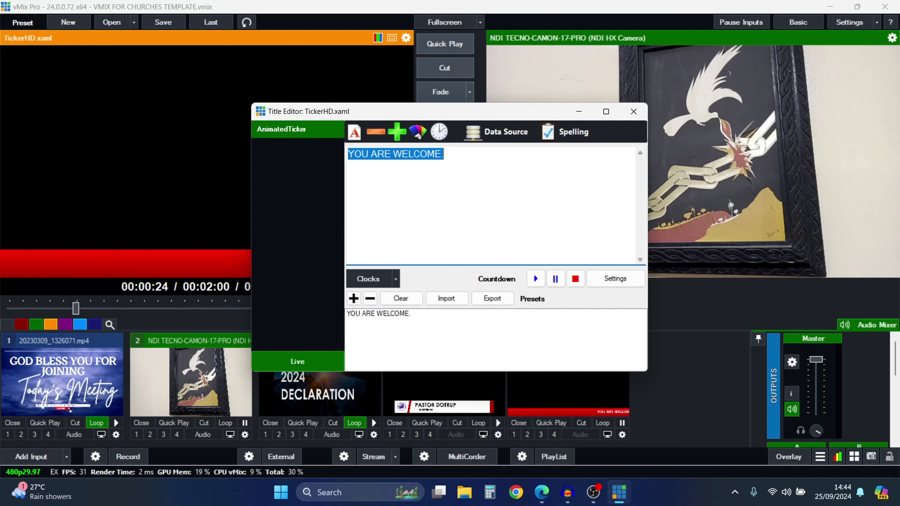
{"action": "left_click", "coordinate": [444, 154]}
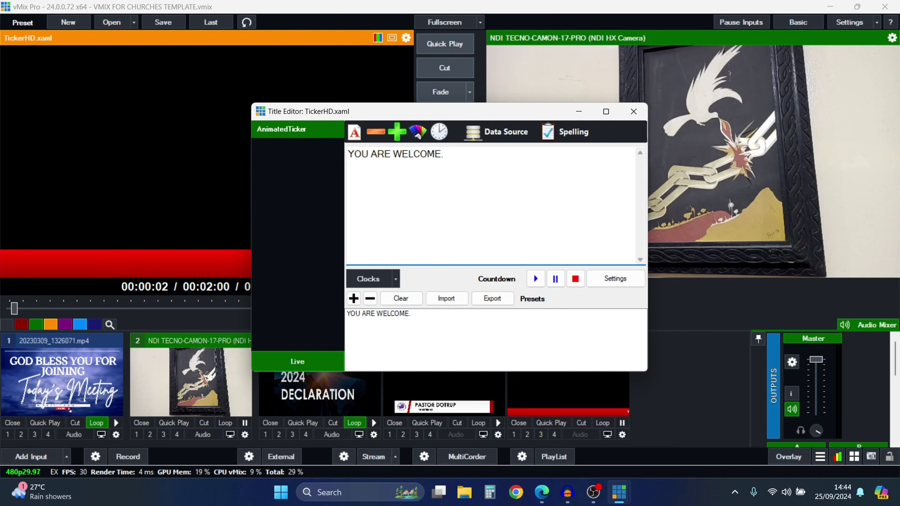
{"action": "key", "text": "ctrl+a"}
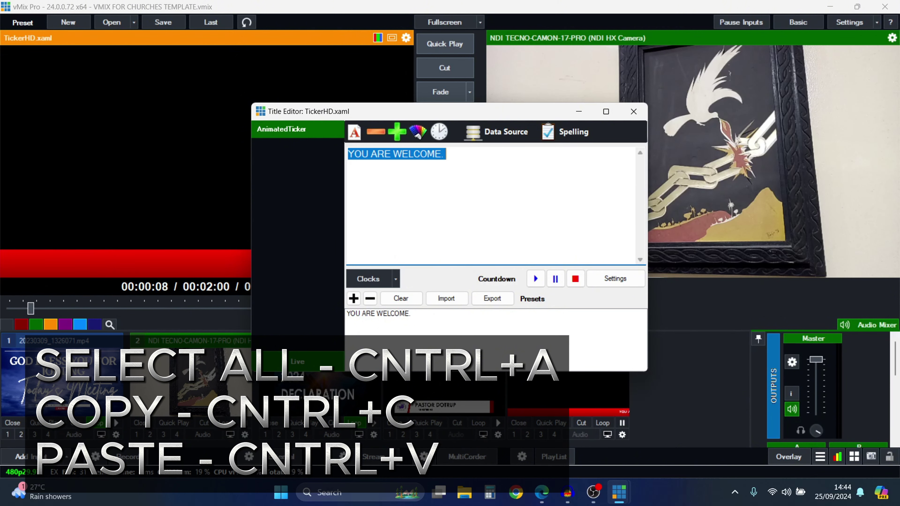
{"action": "key", "text": "Right"}
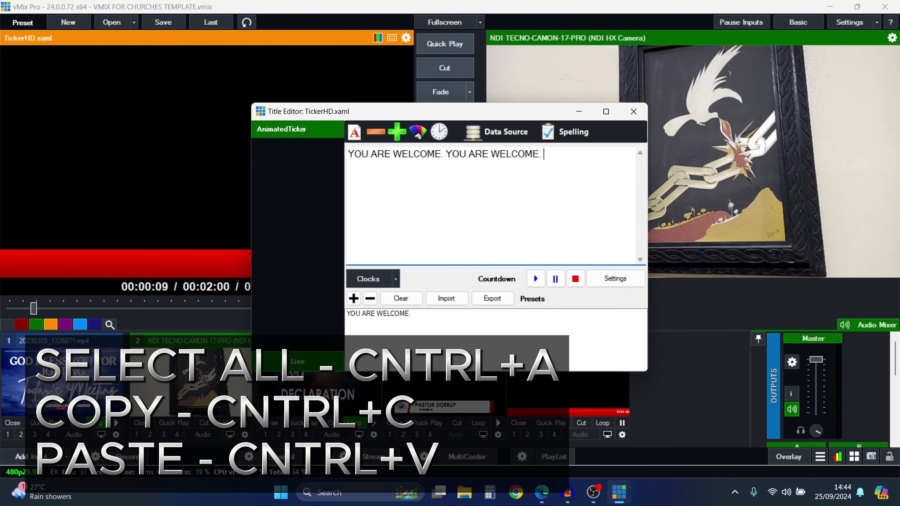
{"action": "key", "text": "ctrl+v"}
{"action": "key", "text": "ctrl+v"}
{"action": "key", "text": "ctrl+v"}
{"action": "key", "text": "ctrl+v"}
{"action": "key", "text": "ctrl+v"}
{"action": "key", "text": "ctrl+v"}
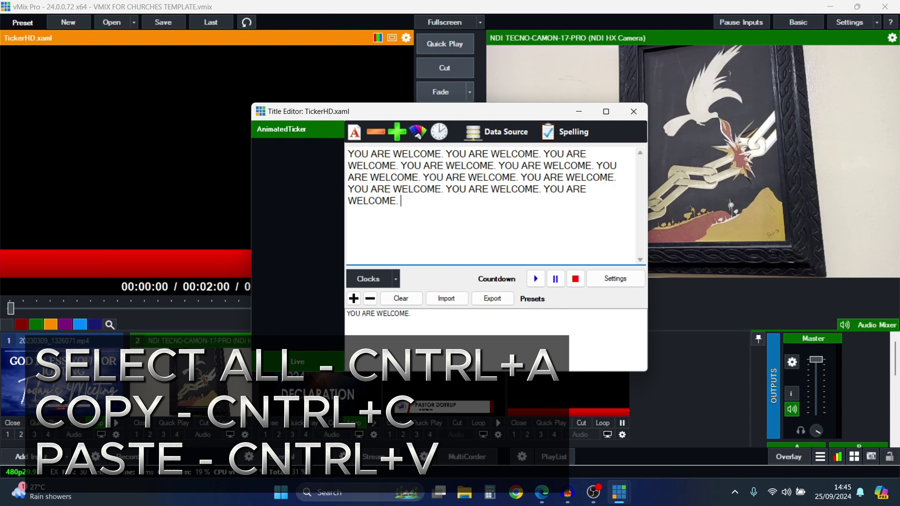
{"action": "key", "text": "ctrl+v"}
{"action": "key", "text": "ctrl+v"}
{"action": "key", "text": "ctrl+v"}
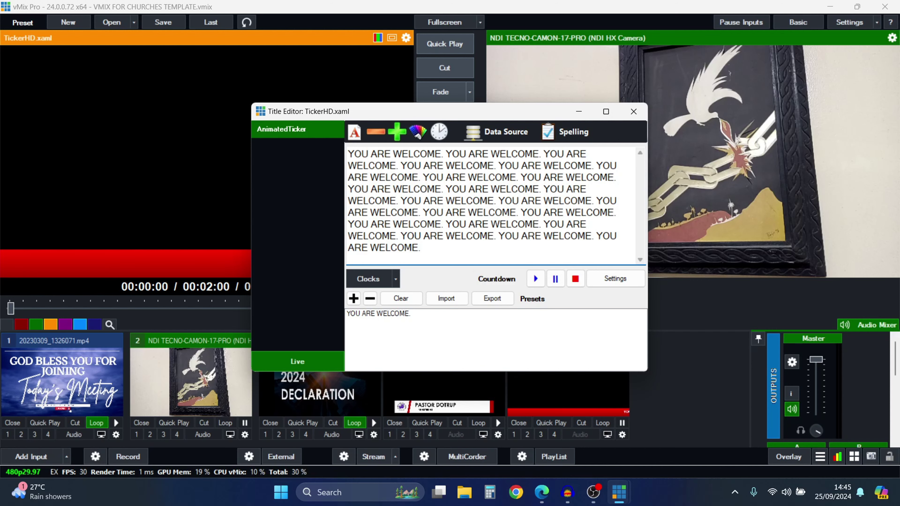
- Save the repeated ticker text as a second preset, apply that preset and close the title editor
{"action": "left_click", "coordinate": [353, 299]}
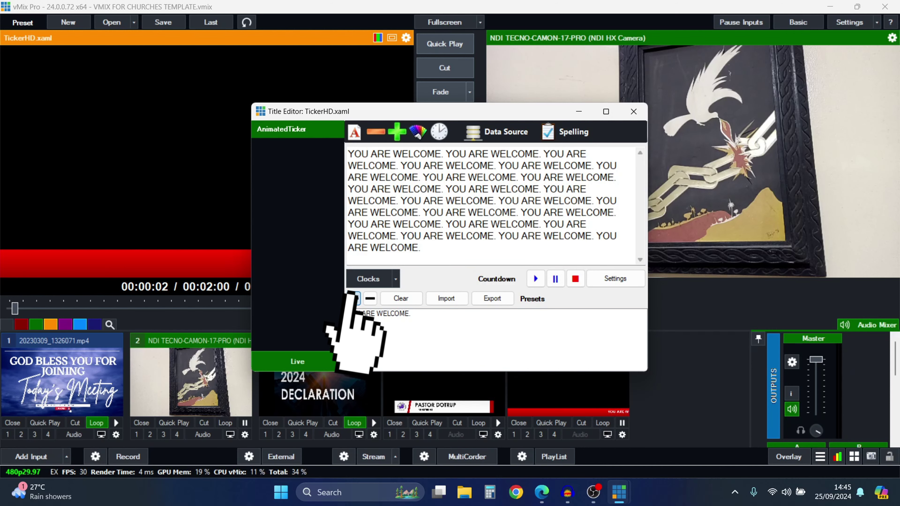
{"action": "double_click", "coordinate": [362, 321]}
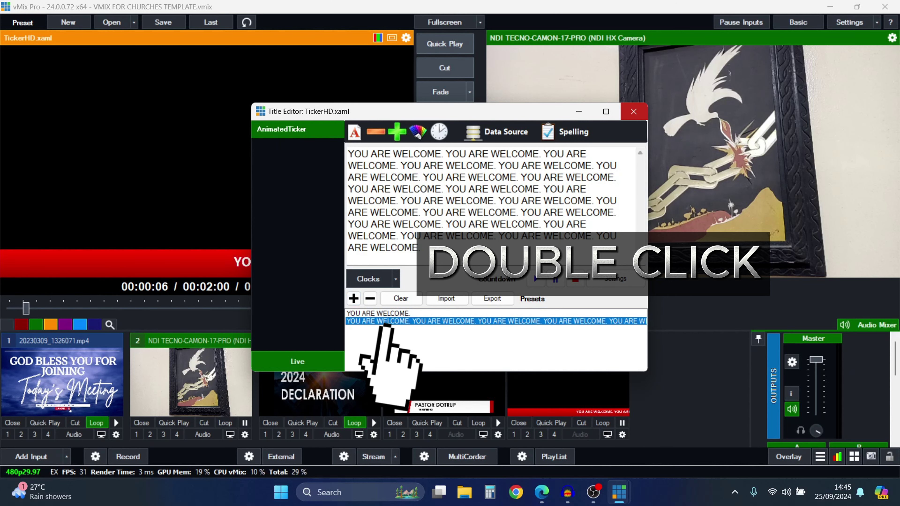
{"action": "left_click", "coordinate": [634, 112]}
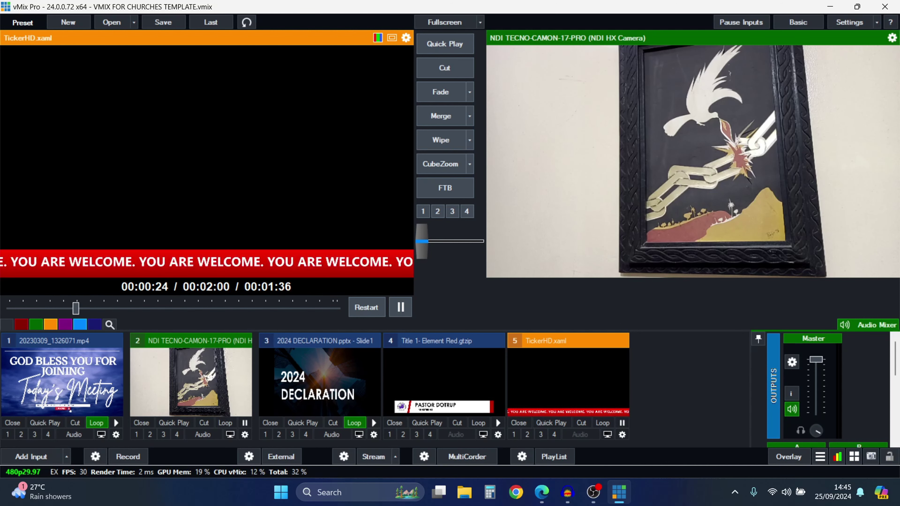
- Overlay the Title 1- Element Red lower third on channel 1 in place of the ticker, and toggle the ticker on and off on channel 2
{"action": "left_click", "coordinate": [514, 435]}
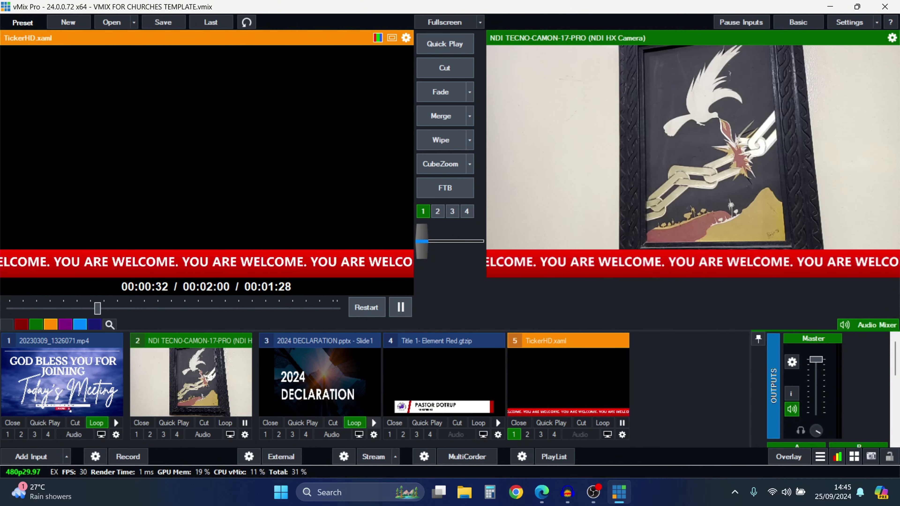
{"action": "left_click", "coordinate": [390, 435]}
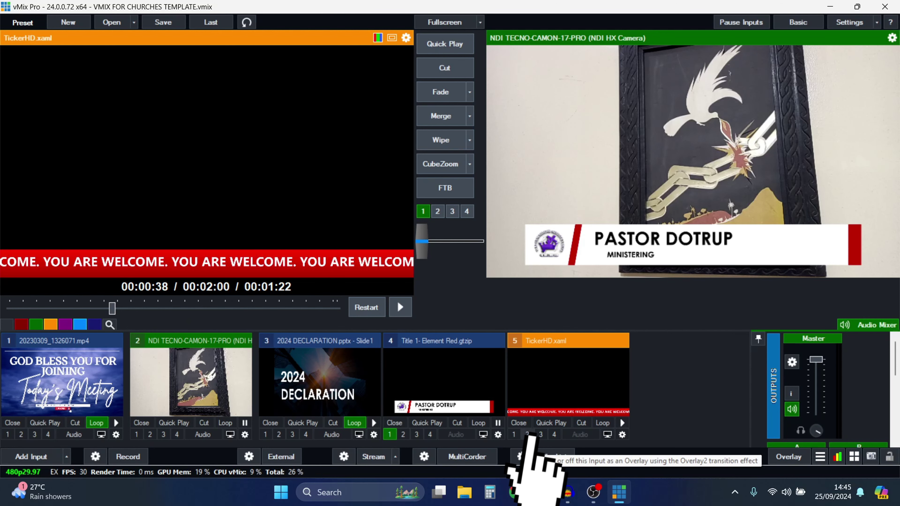
{"action": "left_click", "coordinate": [527, 434]}
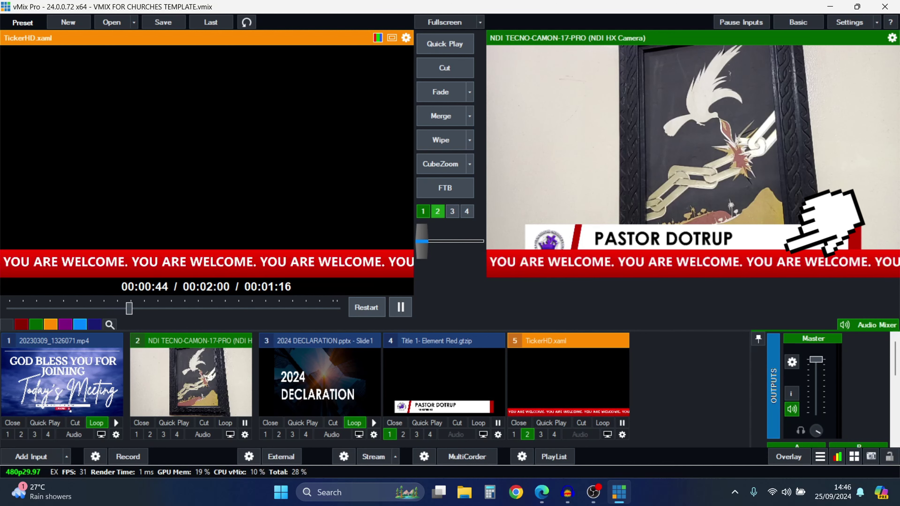
{"action": "left_click", "coordinate": [438, 212]}
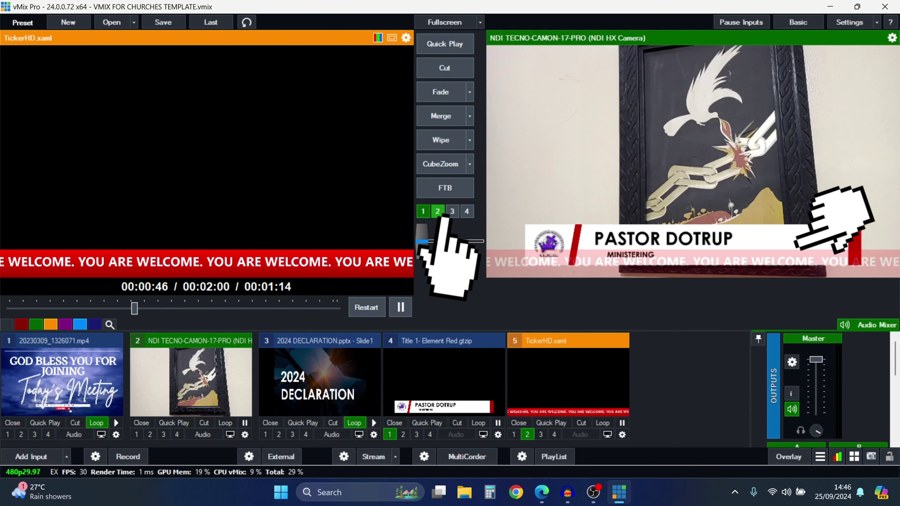
- Toggle the lower third on overlay channel 1 and the ticker on channel 2 off, on again, and off in the live output
{"action": "left_click", "coordinate": [422, 213]}
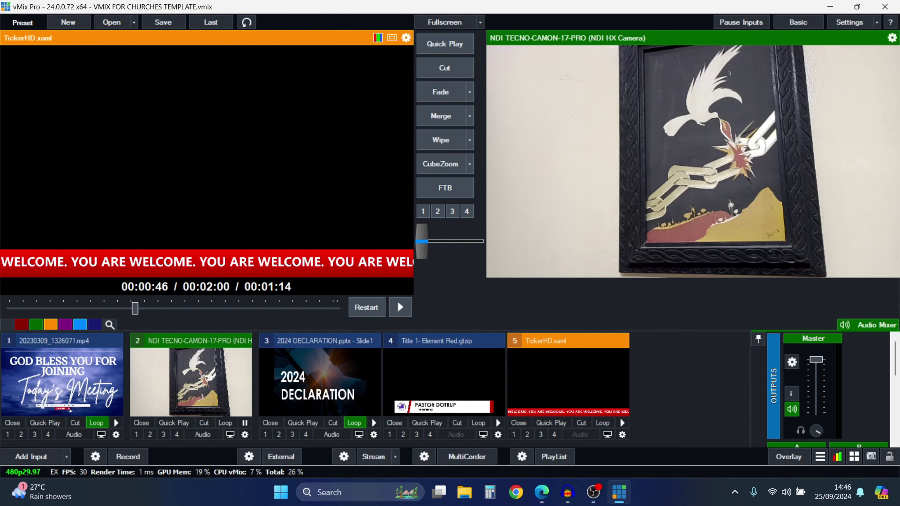
{"action": "left_click", "coordinate": [424, 211]}
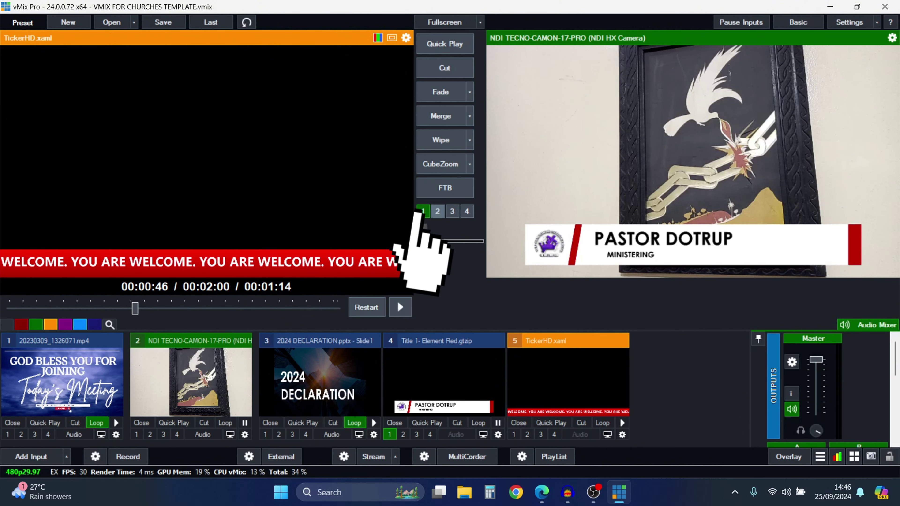
{"action": "left_click", "coordinate": [438, 212]}
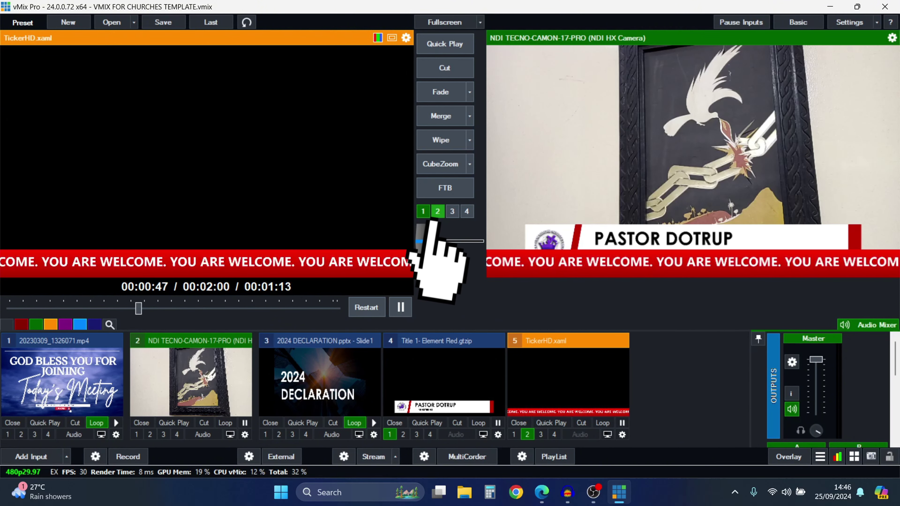
{"action": "left_click", "coordinate": [437, 212]}
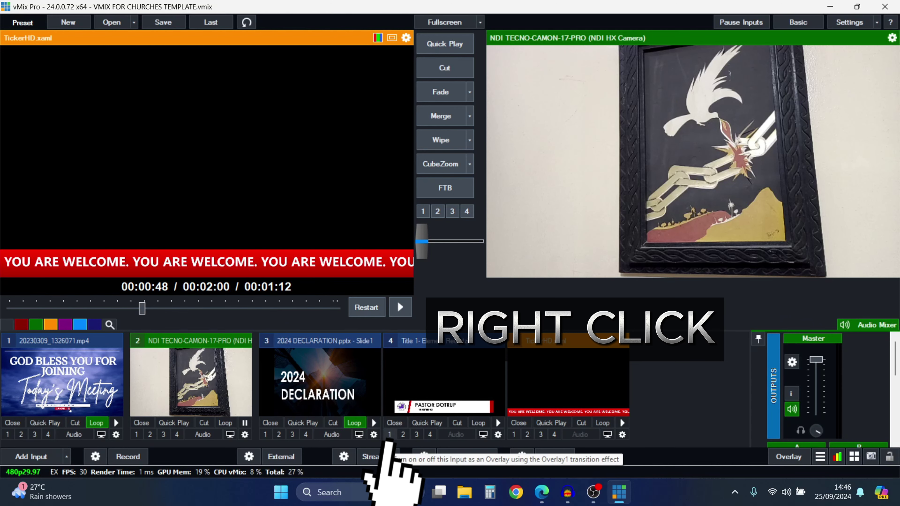
- Preview the Title 1- Element Red lower third on overlay channel 1 and the ticker on channel 2 without sending them live
{"action": "right_click", "coordinate": [389, 434]}
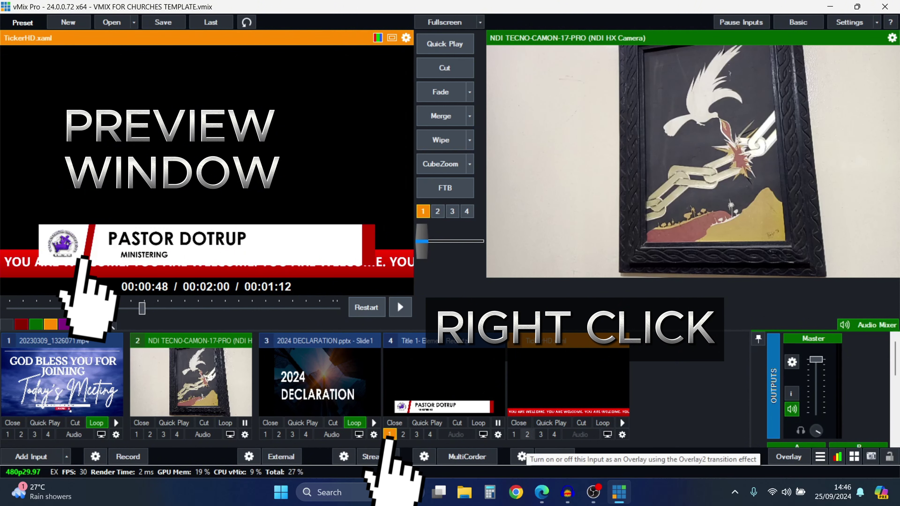
{"action": "left_click", "coordinate": [528, 434]}
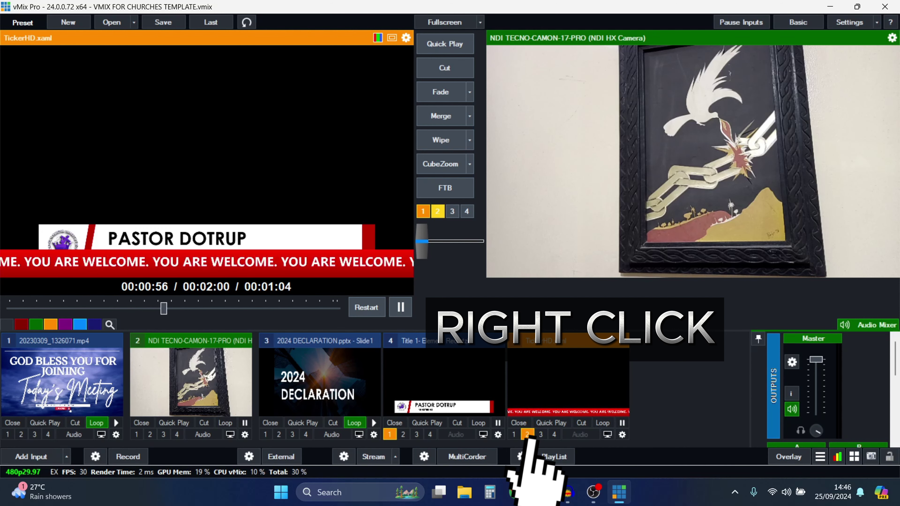
{"action": "left_click", "coordinate": [527, 435]}
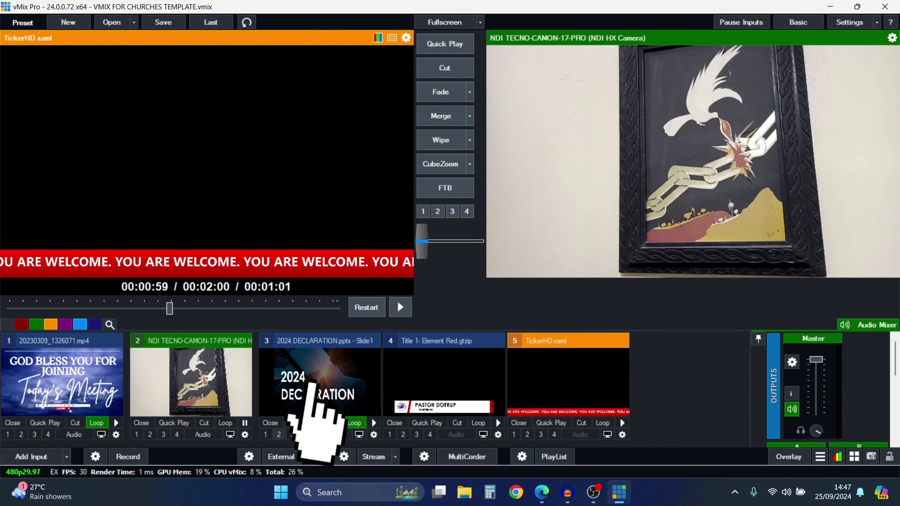
- Overlay the 2024 DECLARATION slide live on channel 1 and cut the program output to the 20230309_1326071.mp4 video beneath it
{"action": "left_click", "coordinate": [265, 434]}
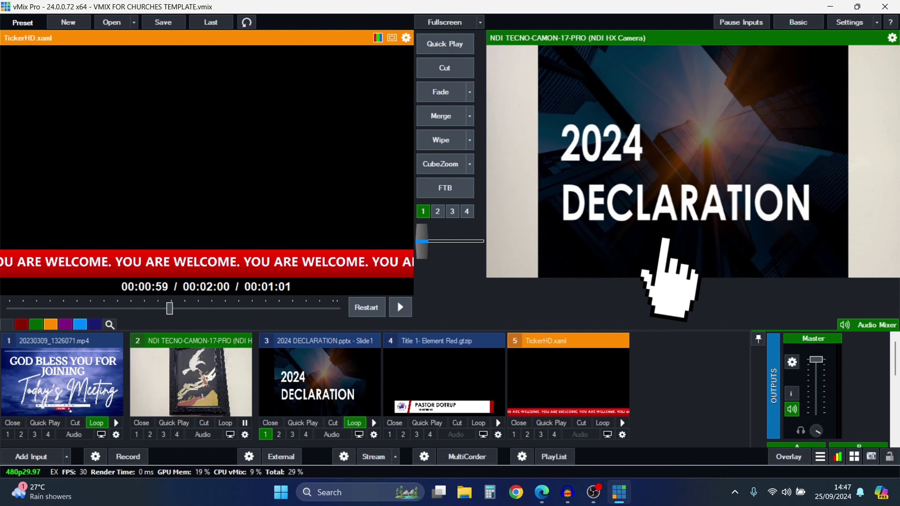
{"action": "left_click", "coordinate": [63, 381]}
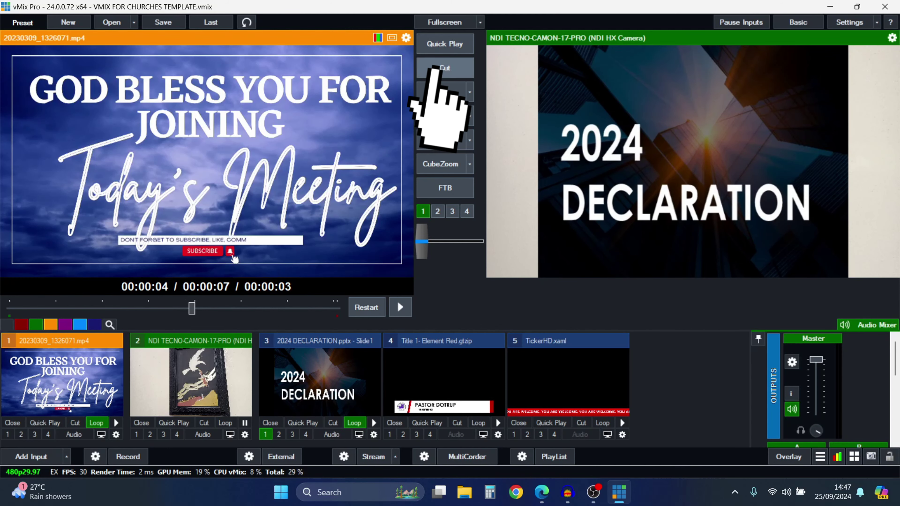
{"action": "left_click", "coordinate": [445, 68]}
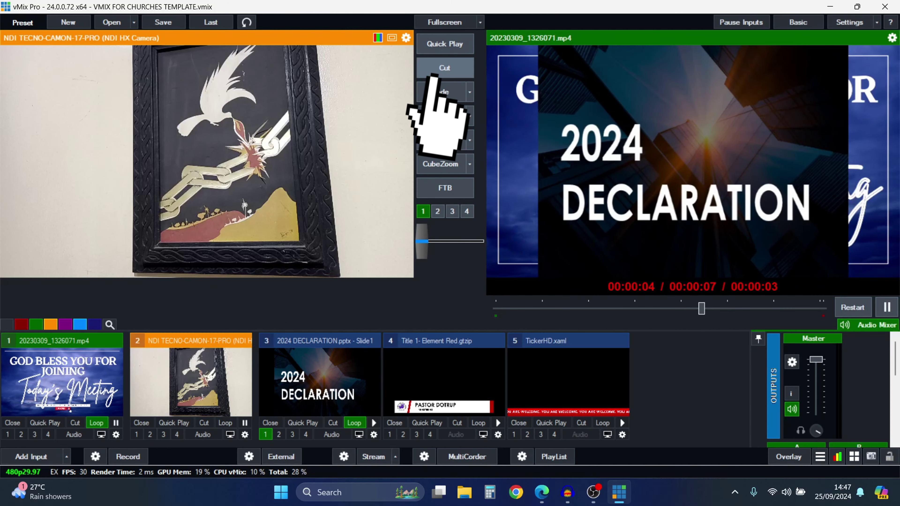